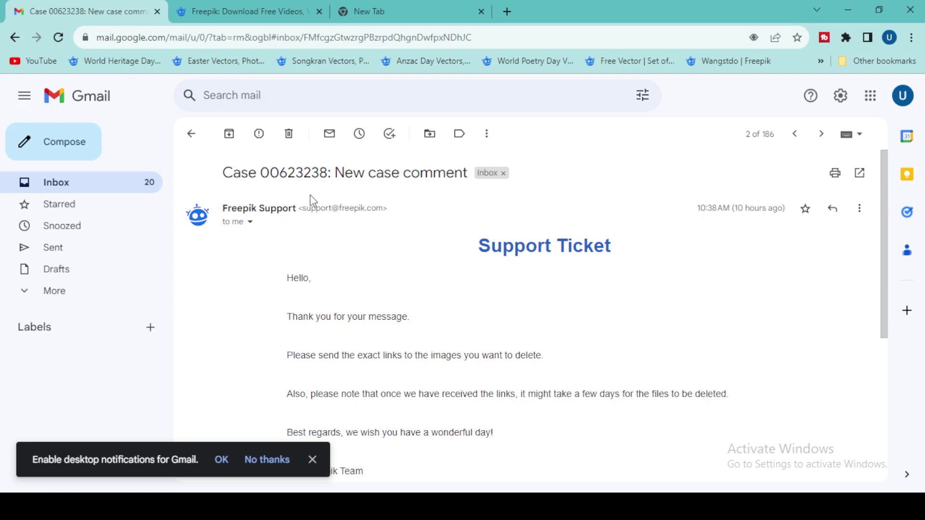
{"action": "left_click", "coordinate": [250, 222]}
{"action": "left_click_drag", "start_coordinate": [319, 289], "coordinate": [438, 298]}
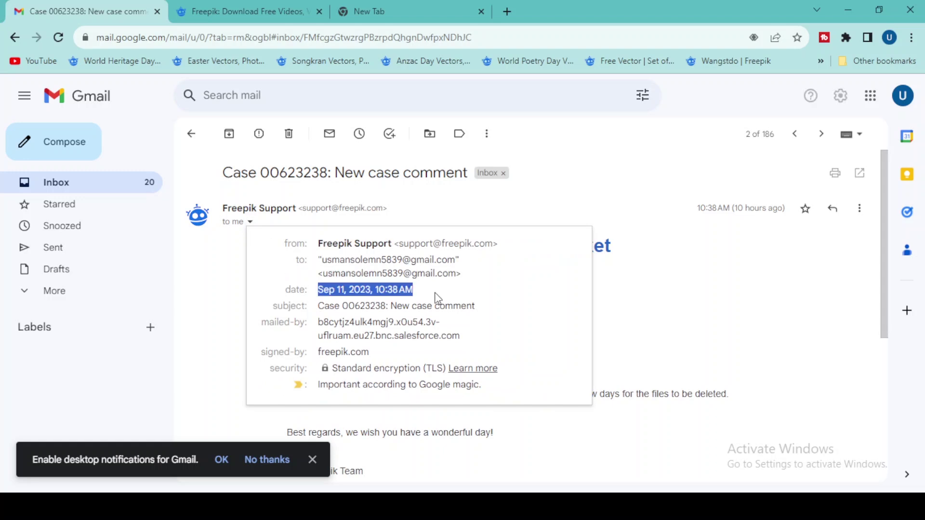
{"action": "left_click", "coordinate": [687, 317]}
{"action": "scroll", "coordinate": [430, 295], "scroll_direction": "down", "scroll_amount": 1}
{"action": "scroll", "coordinate": [767, 229], "scroll_direction": "up", "scroll_amount": 1}
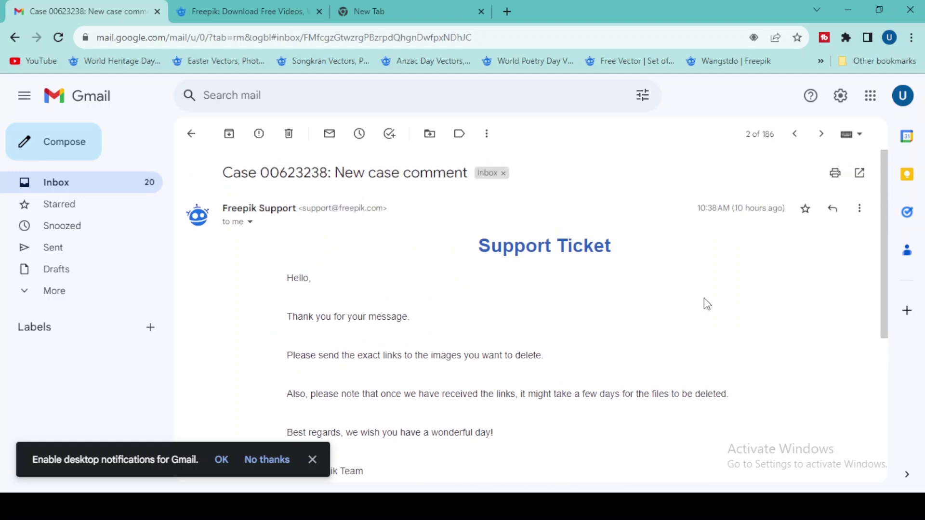
{"action": "scroll", "coordinate": [705, 303], "scroll_direction": "down", "scroll_amount": 1}
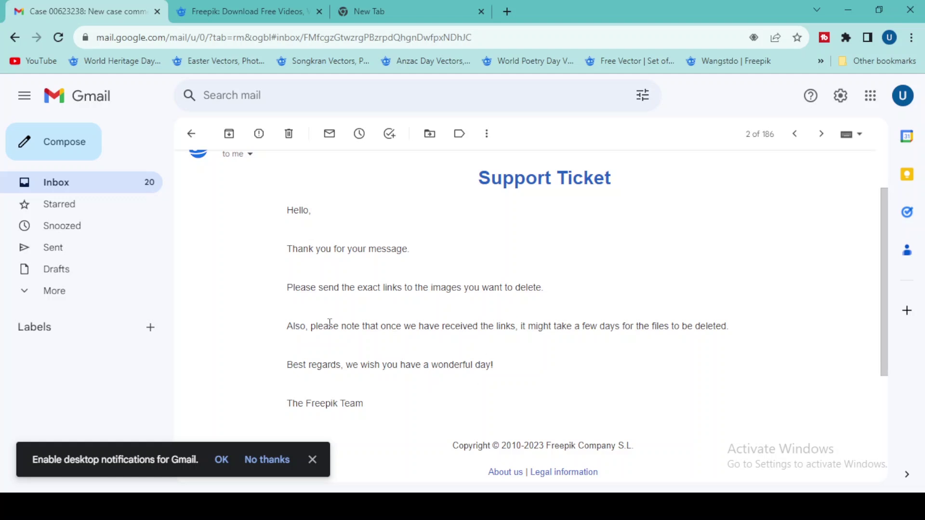
Highlight the email's request for exact links and switch to the Freepik page.
{"action": "left_click_drag", "start_coordinate": [357, 288], "coordinate": [423, 288]}
{"action": "left_click", "coordinate": [263, 10]}
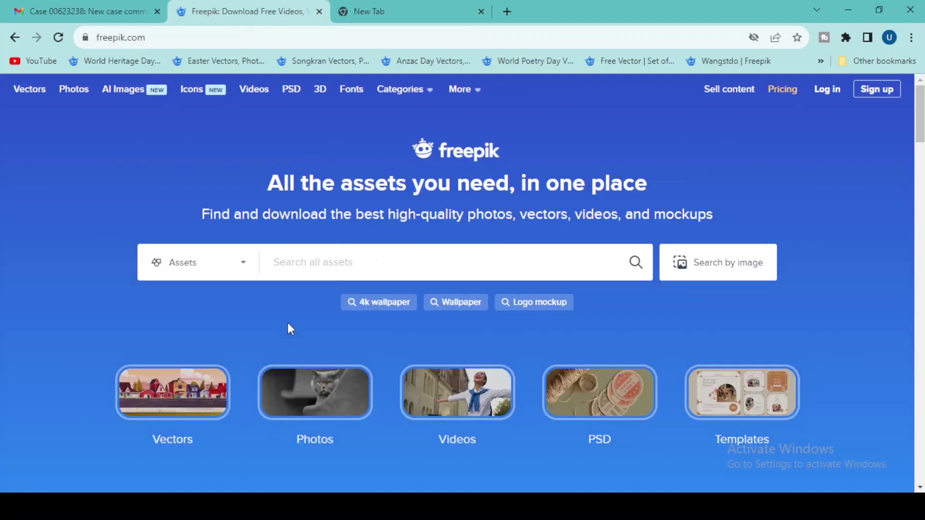
{"action": "scroll", "coordinate": [290, 316], "scroll_direction": "down", "scroll_amount": 10}
{"action": "scroll", "coordinate": [279, 355], "scroll_direction": "down", "scroll_amount": 15}
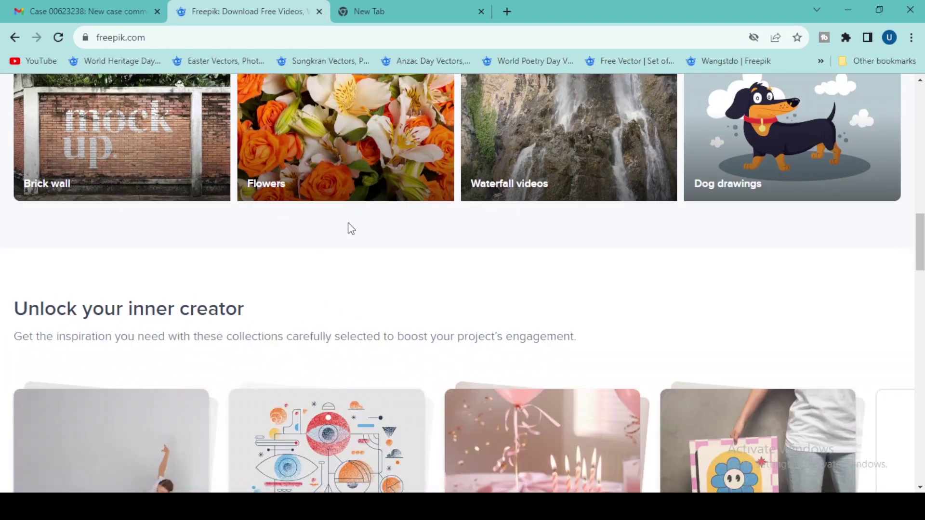
{"action": "scroll", "coordinate": [221, 237], "scroll_direction": "down", "scroll_amount": 5}
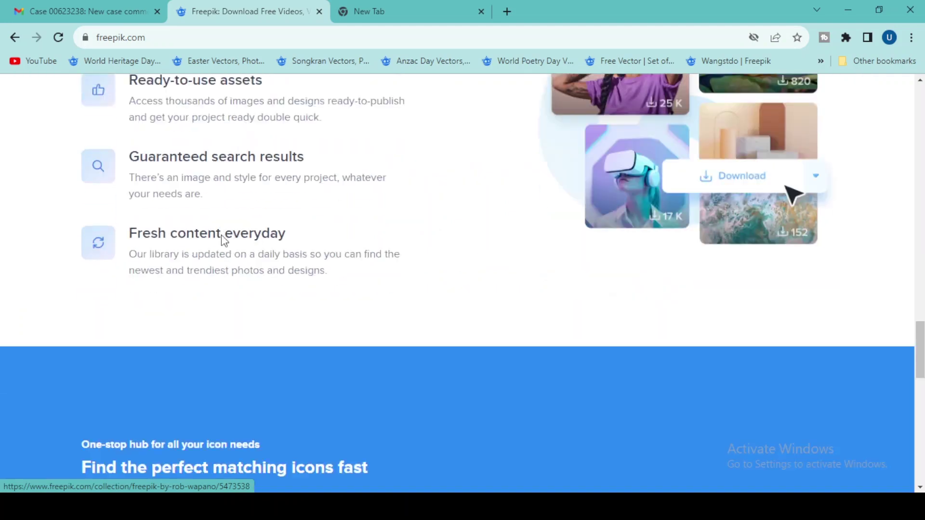
{"action": "scroll", "coordinate": [223, 235], "scroll_direction": "up", "scroll_amount": 6}
{"action": "scroll", "coordinate": [223, 235], "scroll_direction": "up", "scroll_amount": 20}
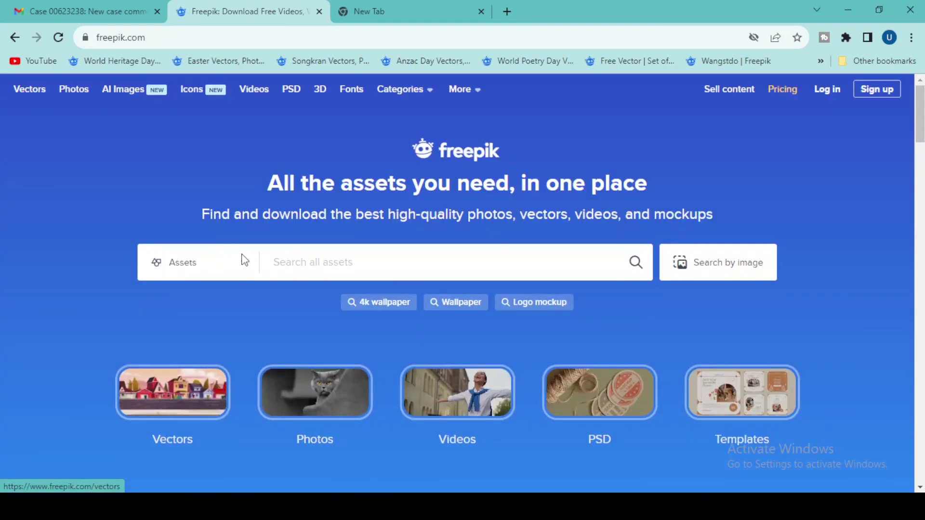
Open Freepik's Vectors section, then the School bus vectors collection under Education.
{"action": "left_click", "coordinate": [128, 454]}
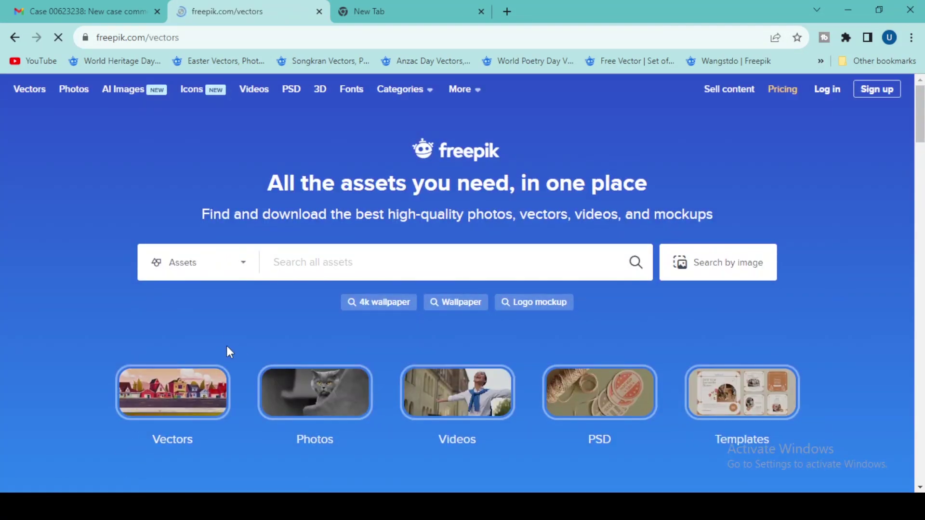
{"action": "scroll", "coordinate": [400, 250], "scroll_direction": "down", "scroll_amount": 6}
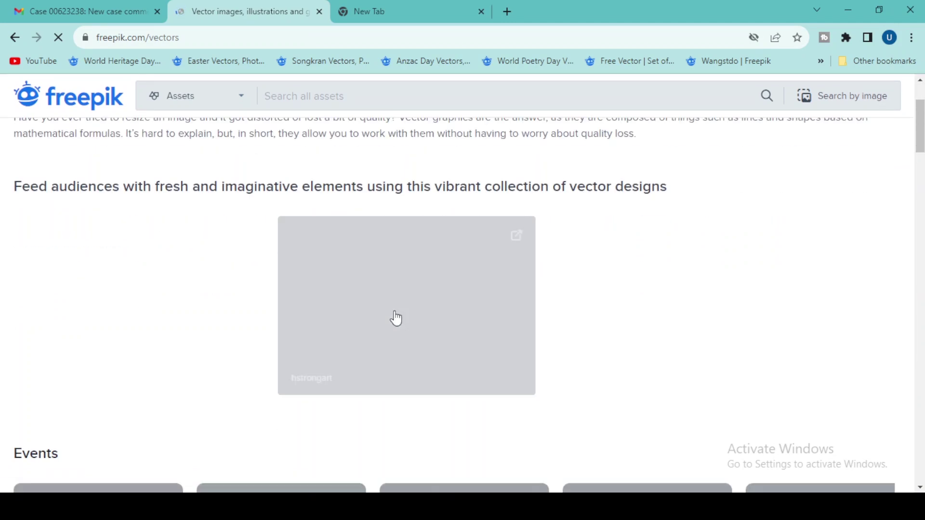
{"action": "scroll", "coordinate": [372, 345], "scroll_direction": "down", "scroll_amount": 5}
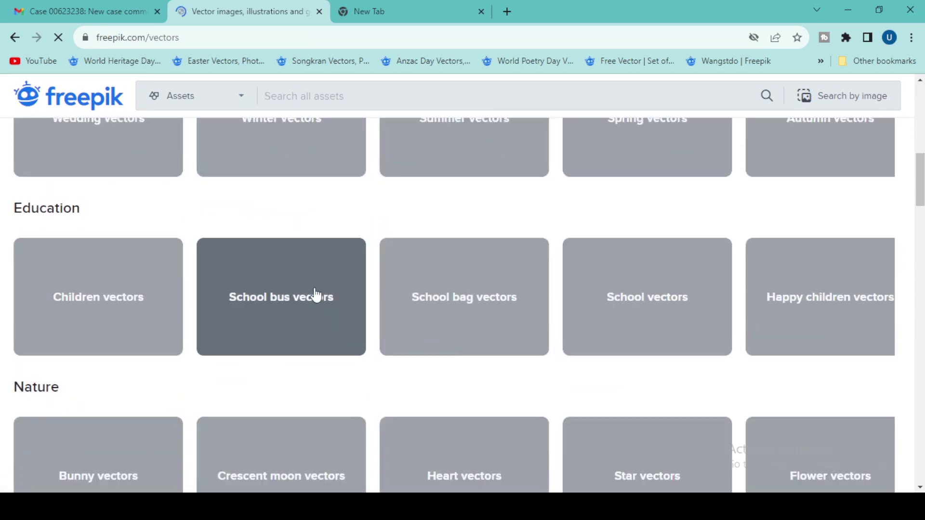
{"action": "left_click", "coordinate": [315, 295]}
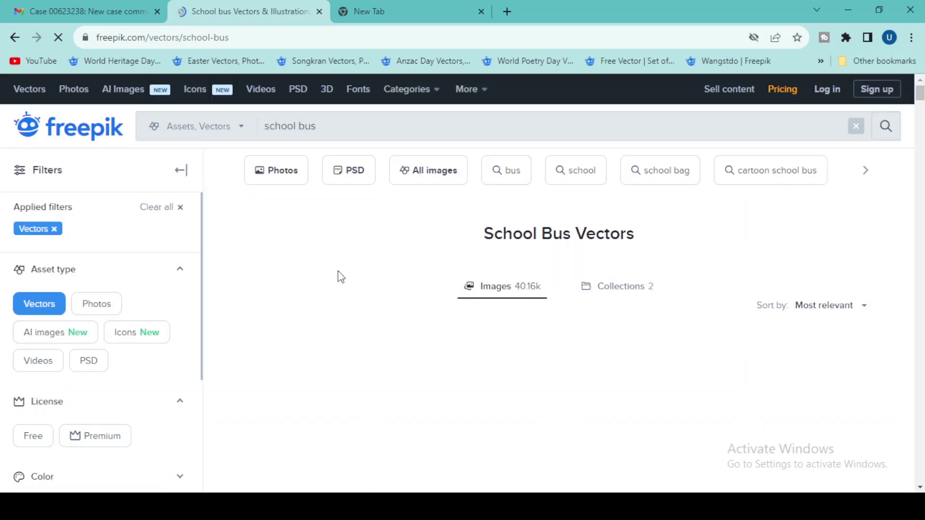
{"action": "scroll", "coordinate": [339, 275], "scroll_direction": "down", "scroll_amount": 1}
Open the 'cartoon school bus and children with flat design' vector and copy its page URL.
{"action": "left_click", "coordinate": [331, 327]}
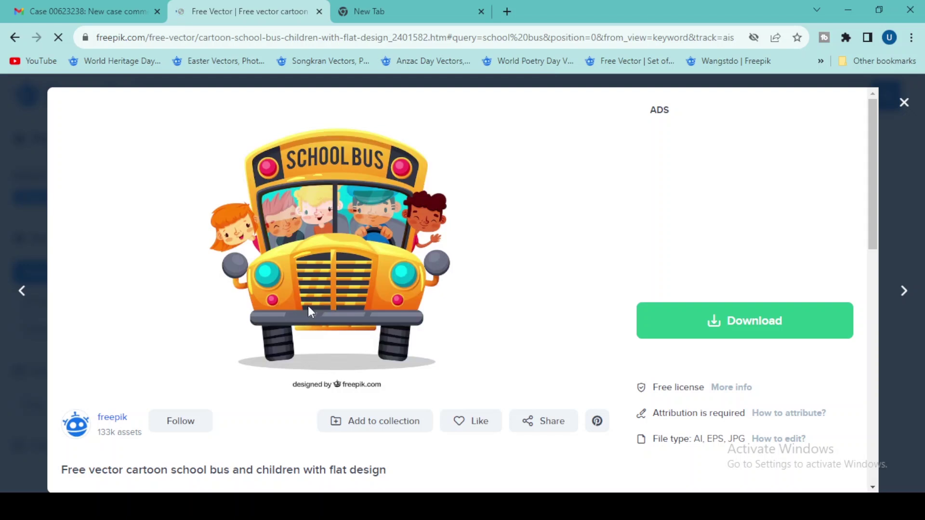
{"action": "left_click", "coordinate": [314, 43]}
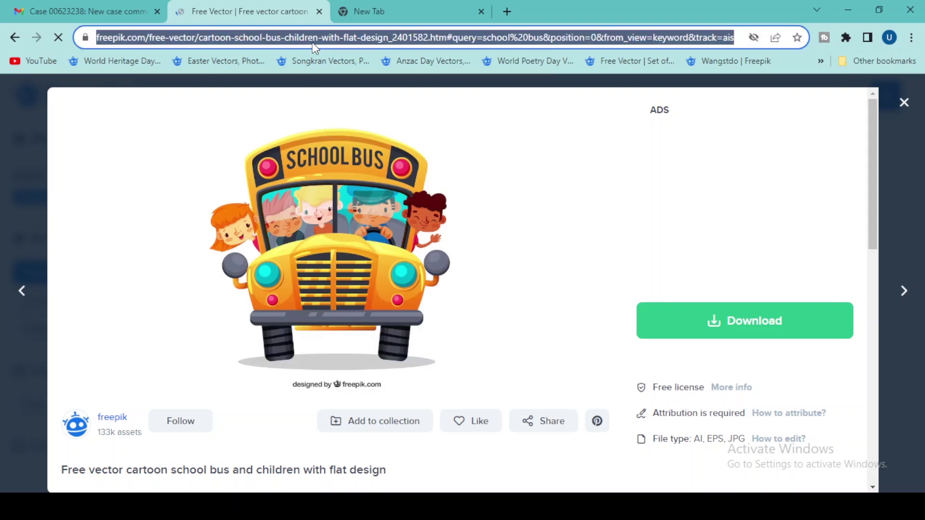
{"action": "right_click", "coordinate": [306, 35]}
{"action": "left_click", "coordinate": [343, 111]}
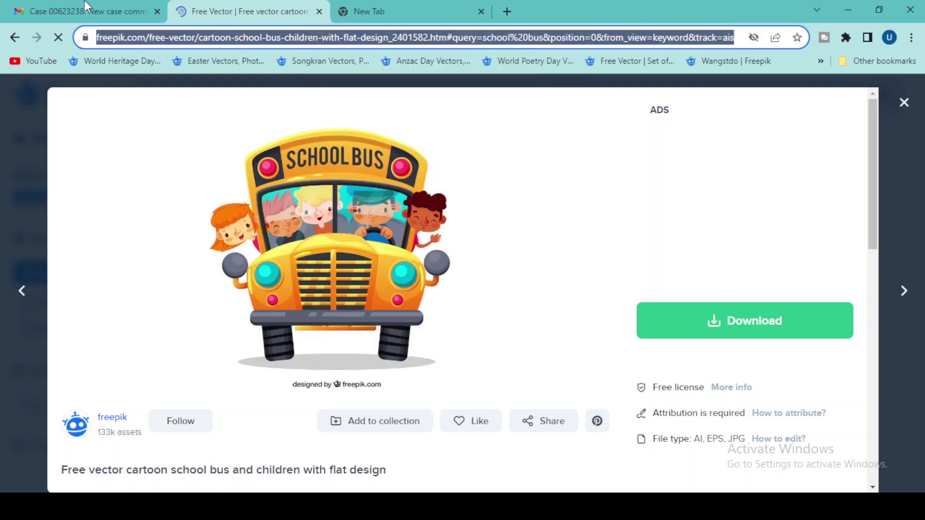
{"action": "left_click", "coordinate": [85, 7]}
Highlight the note that deletion takes a few days, then return to the inbox.
{"action": "left_click", "coordinate": [448, 239]}
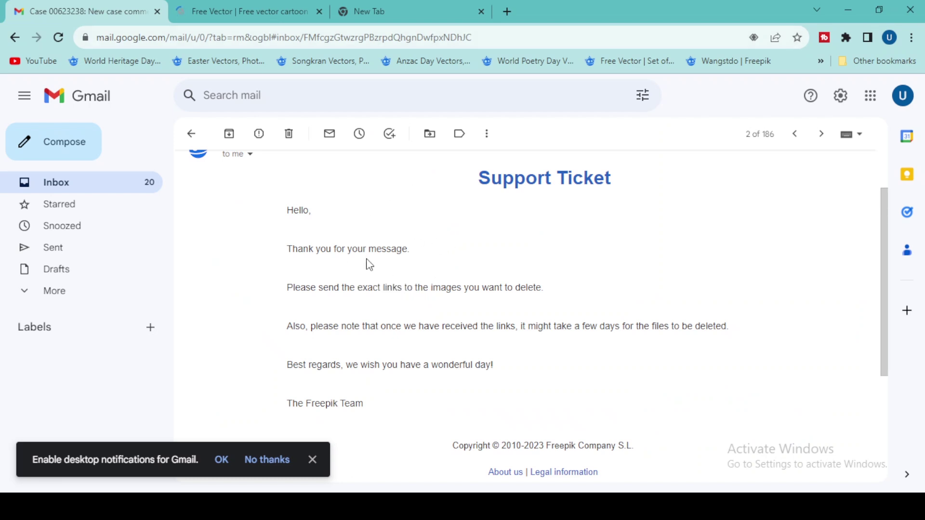
{"action": "scroll", "coordinate": [343, 312], "scroll_direction": "up", "scroll_amount": 2}
{"action": "scroll", "coordinate": [501, 295], "scroll_direction": "down", "scroll_amount": 5}
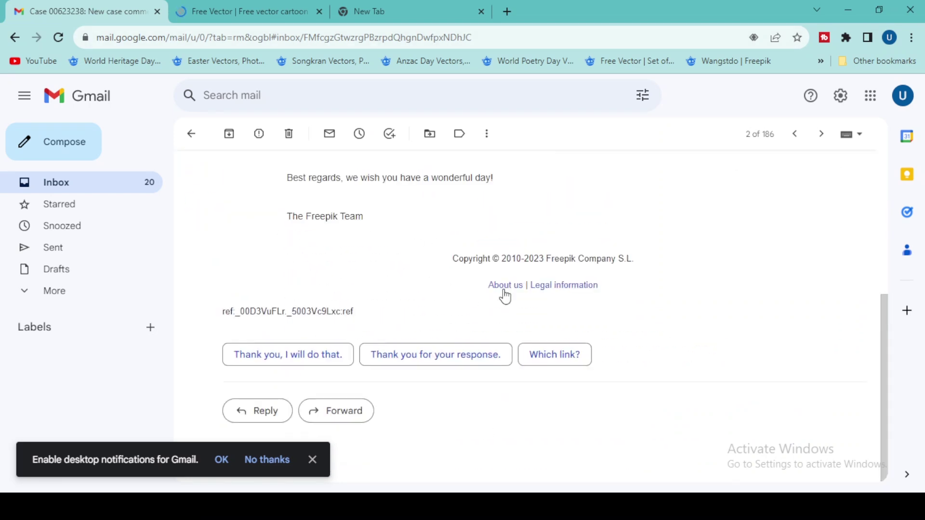
{"action": "left_click_drag", "start_coordinate": [387, 305], "coordinate": [293, 295]}
{"action": "left_click", "coordinate": [355, 289]}
{"action": "scroll", "coordinate": [357, 290], "scroll_direction": "up", "scroll_amount": 5}
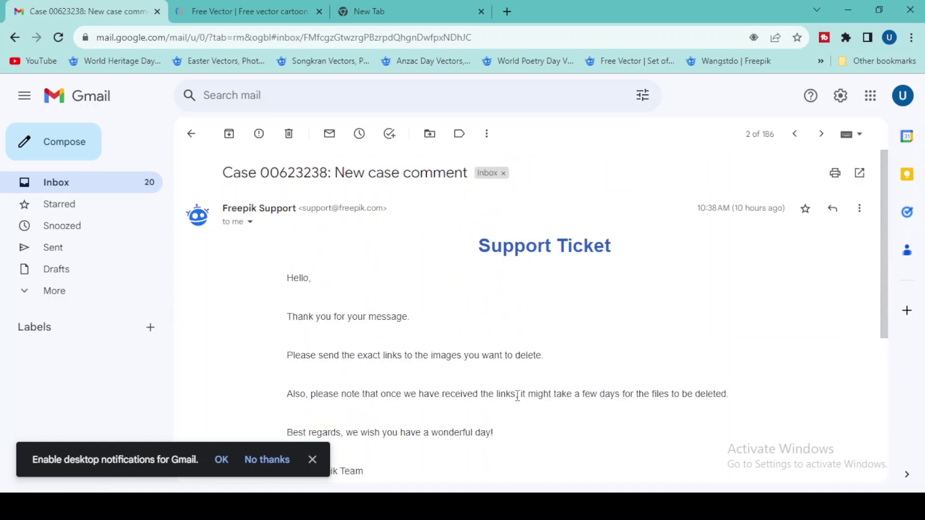
{"action": "left_click_drag", "start_coordinate": [523, 395], "coordinate": [729, 394]}
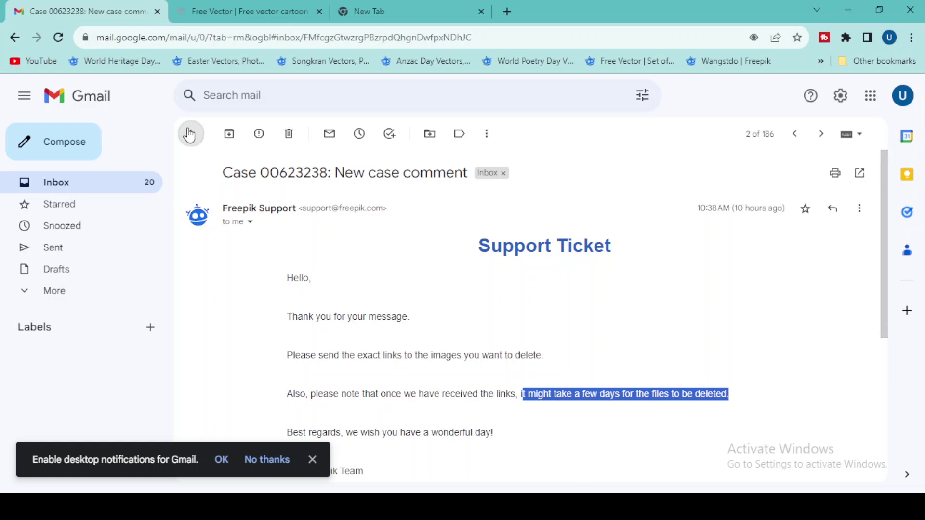
{"action": "left_click", "coordinate": [192, 133]}
Open the Freepik Support case comment email and highlight the sentence requesting exact image links.
{"action": "left_click", "coordinate": [264, 229]}
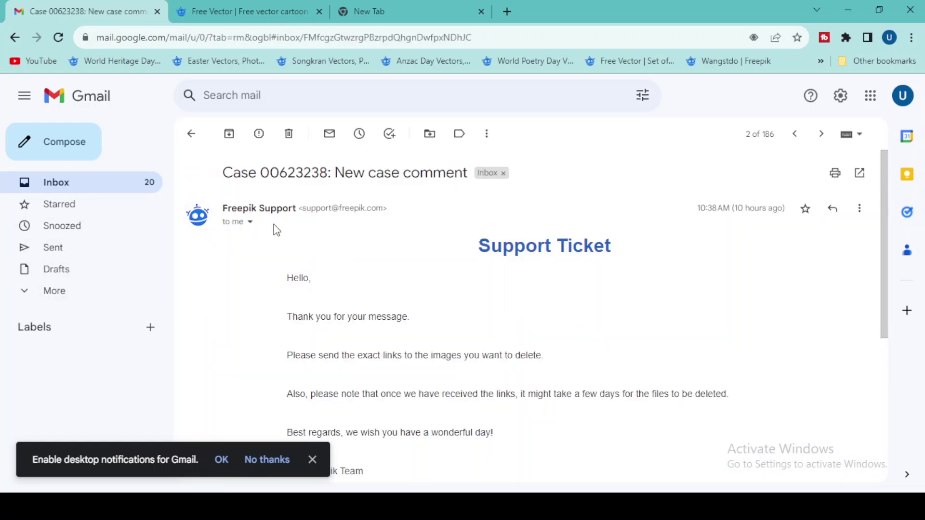
{"action": "left_click_drag", "start_coordinate": [304, 212], "coordinate": [384, 212]}
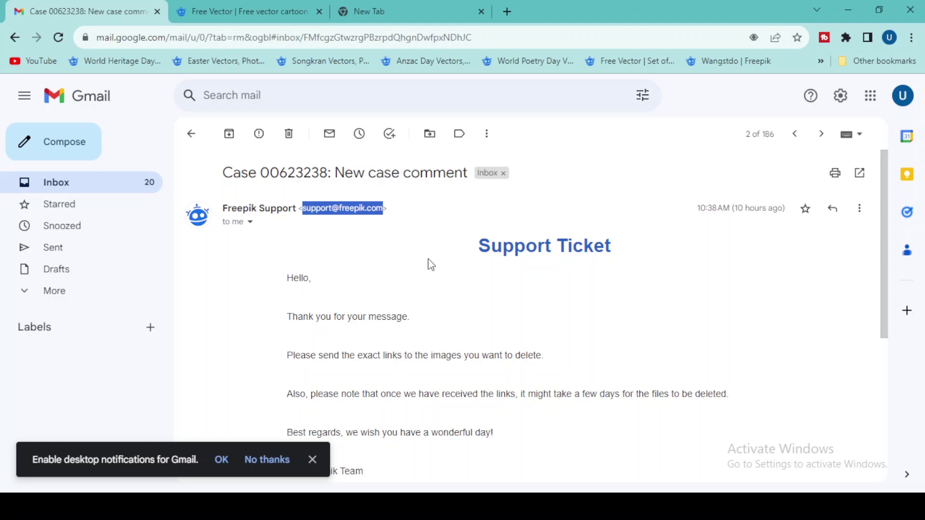
{"action": "scroll", "coordinate": [450, 280], "scroll_direction": "down", "scroll_amount": 1}
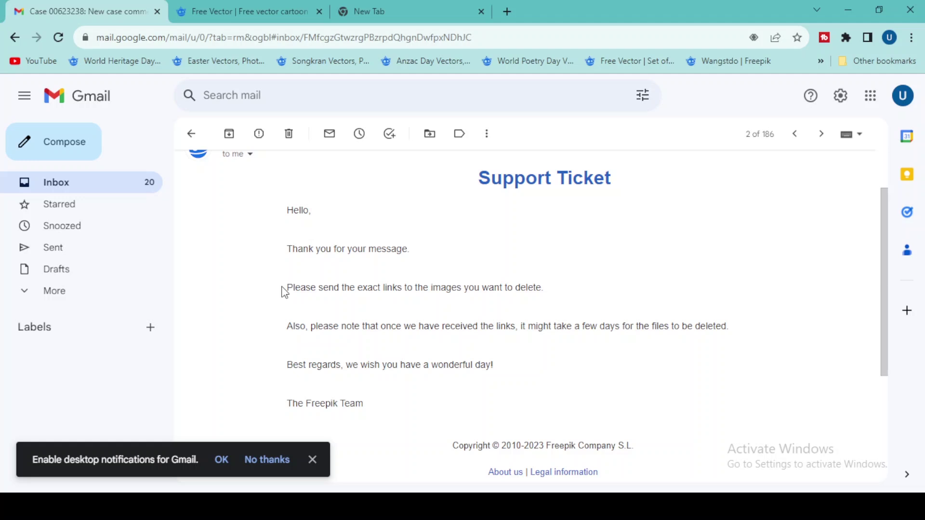
{"action": "left_click_drag", "start_coordinate": [284, 291], "coordinate": [580, 313]}
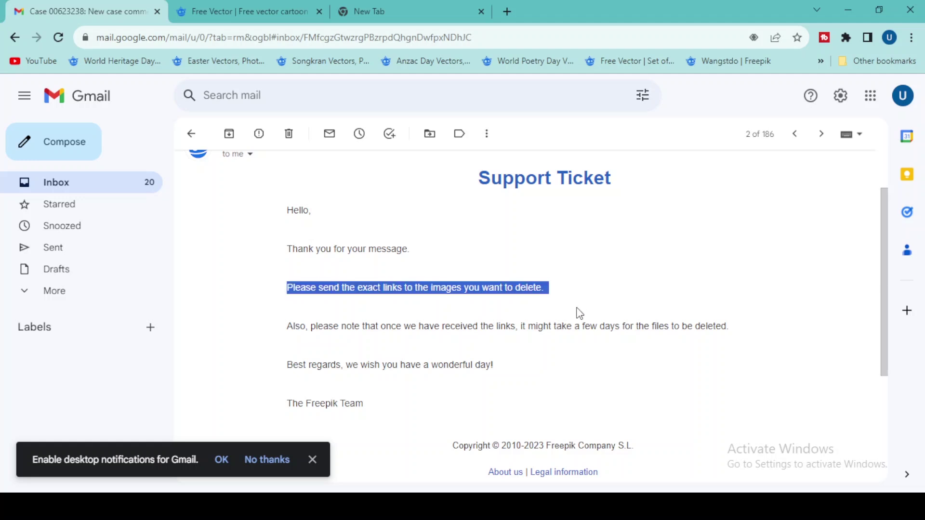
{"action": "left_click", "coordinate": [472, 320]}
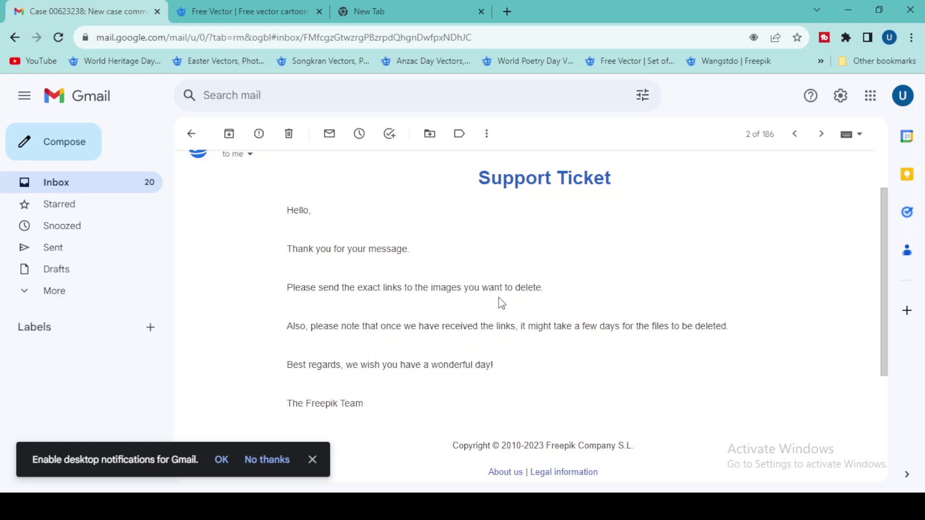
{"action": "left_click", "coordinate": [548, 288]}
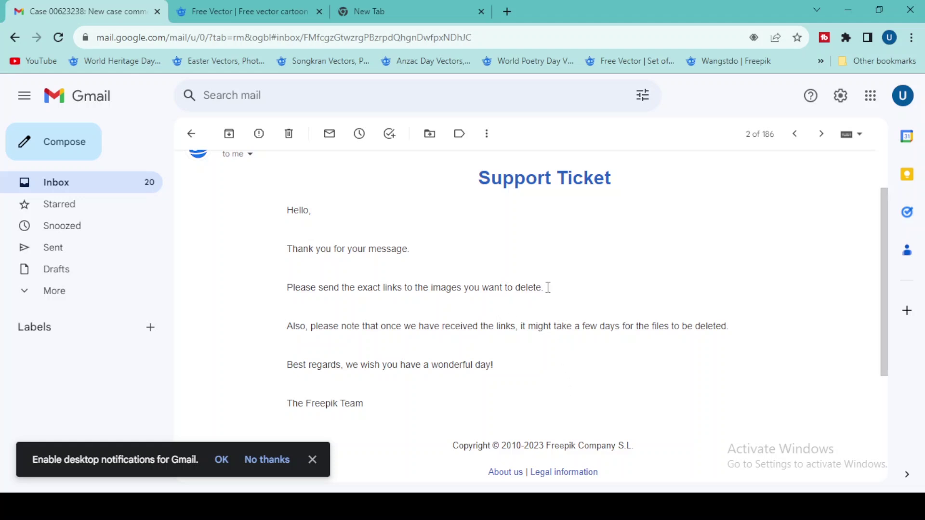
{"action": "left_click", "coordinate": [287, 287], "text": "shift"}
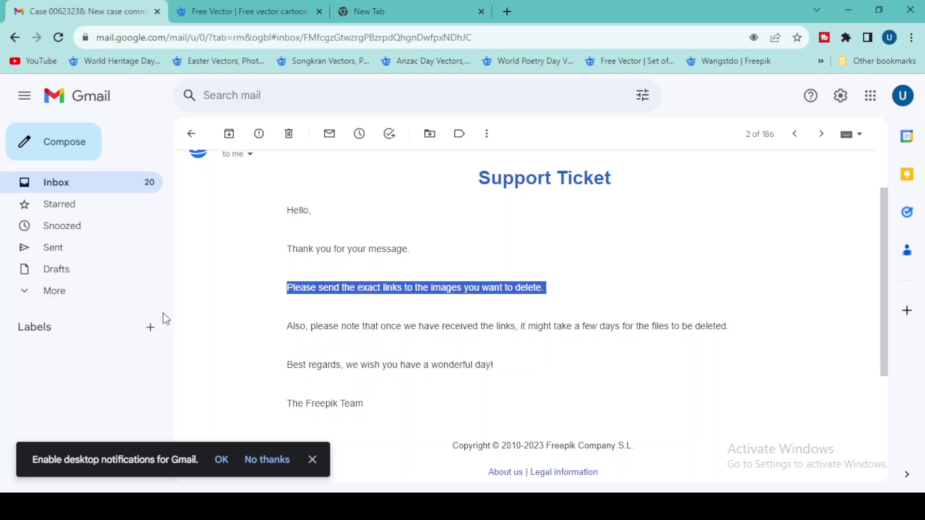
{"action": "left_click", "coordinate": [196, 318]}
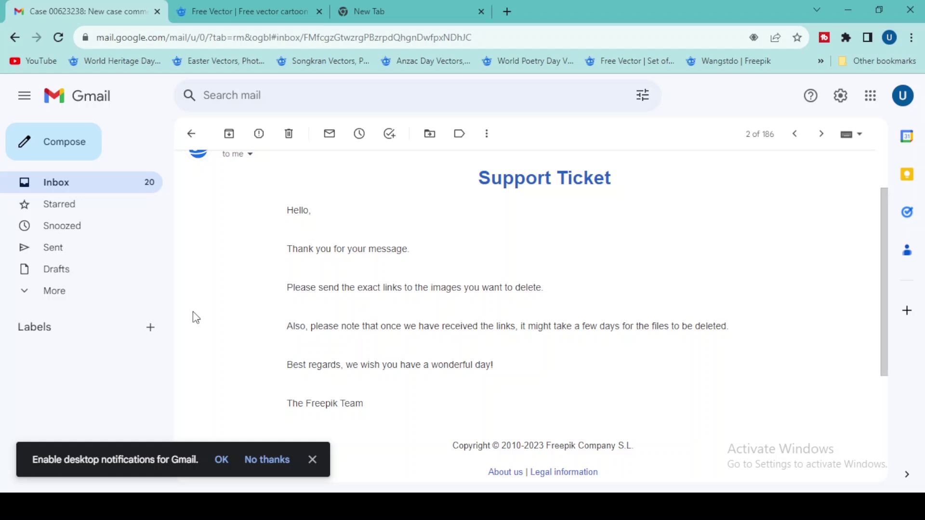
Close the school bus vector preview in Freepik and browse the Vectors-filtered school bus results.
{"action": "left_click", "coordinate": [231, 11]}
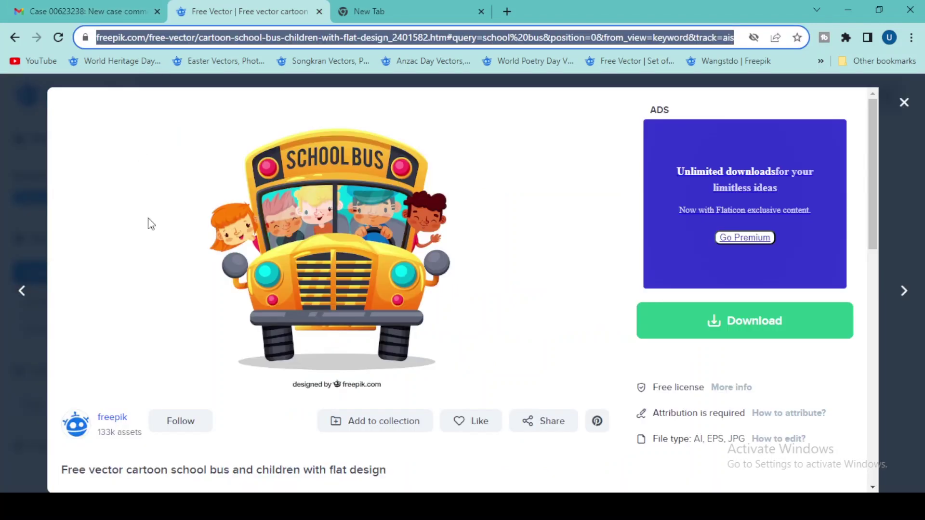
{"action": "left_click", "coordinate": [901, 103]}
{"action": "scroll", "coordinate": [506, 327], "scroll_direction": "down", "scroll_amount": 3}
{"action": "scroll", "coordinate": [461, 375], "scroll_direction": "down", "scroll_amount": 4}
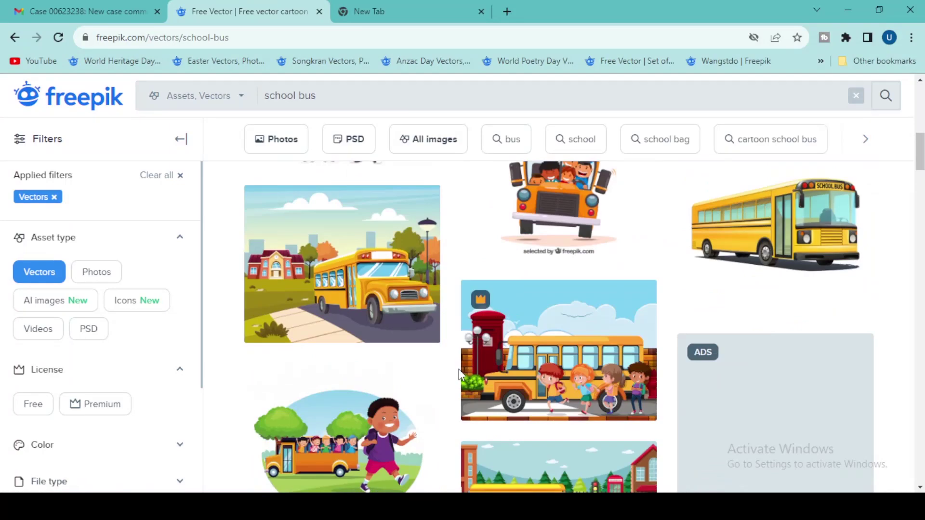
{"action": "scroll", "coordinate": [451, 384], "scroll_direction": "down", "scroll_amount": 10}
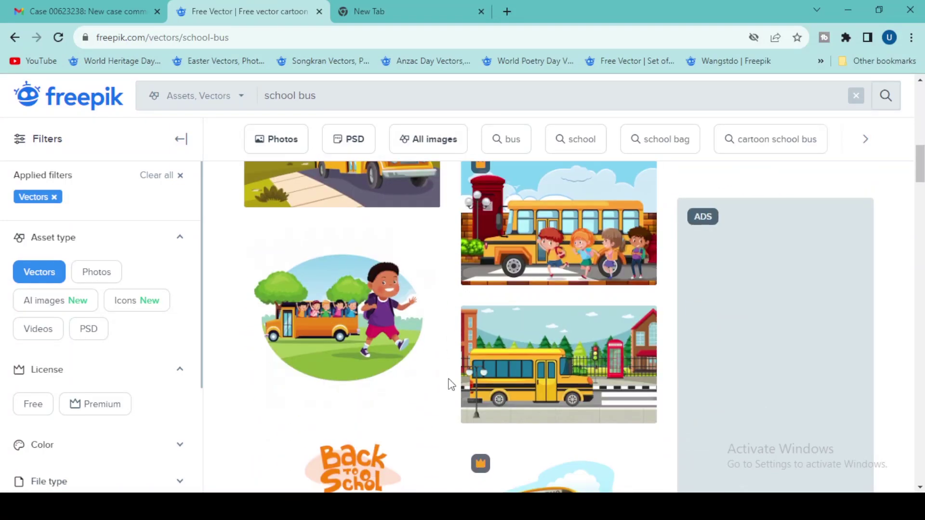
{"action": "scroll", "coordinate": [451, 383], "scroll_direction": "down", "scroll_amount": 7}
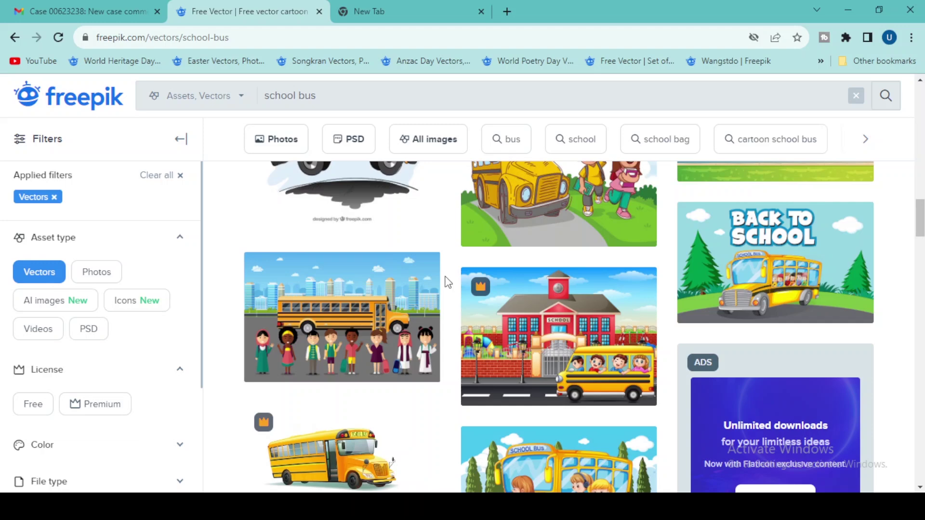
{"action": "scroll", "coordinate": [448, 282], "scroll_direction": "down", "scroll_amount": 10}
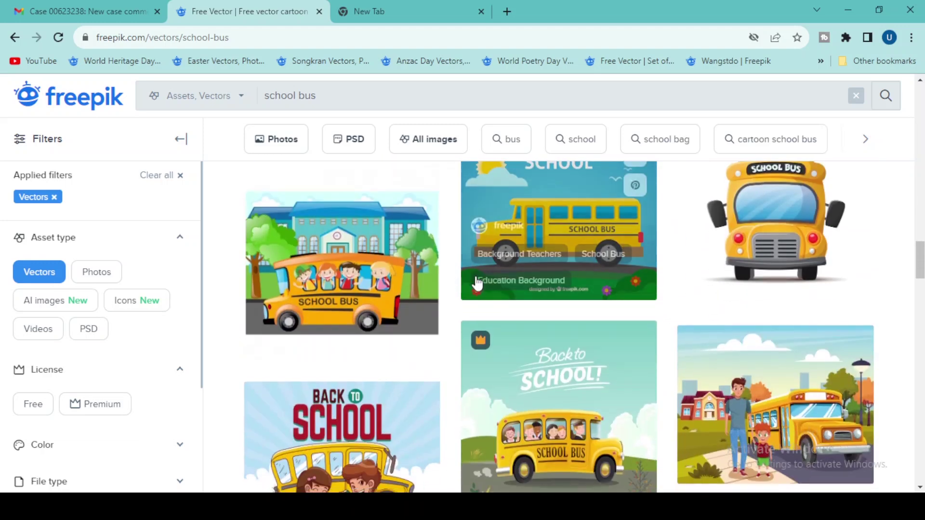
{"action": "scroll", "coordinate": [447, 314], "scroll_direction": "up", "scroll_amount": 1}
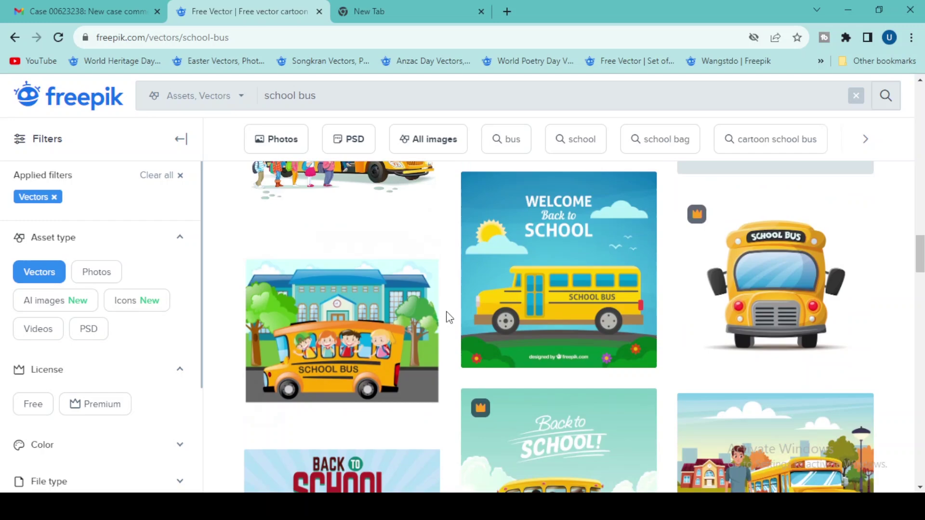
{"action": "scroll", "coordinate": [452, 357], "scroll_direction": "down", "scroll_amount": 2}
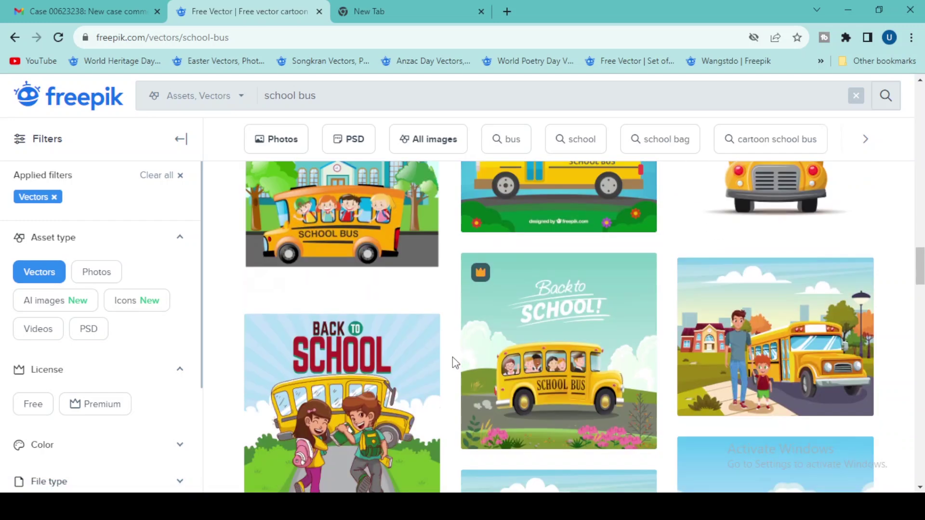
{"action": "scroll", "coordinate": [453, 357], "scroll_direction": "down", "scroll_amount": 8}
{"action": "scroll", "coordinate": [455, 361], "scroll_direction": "down", "scroll_amount": 4}
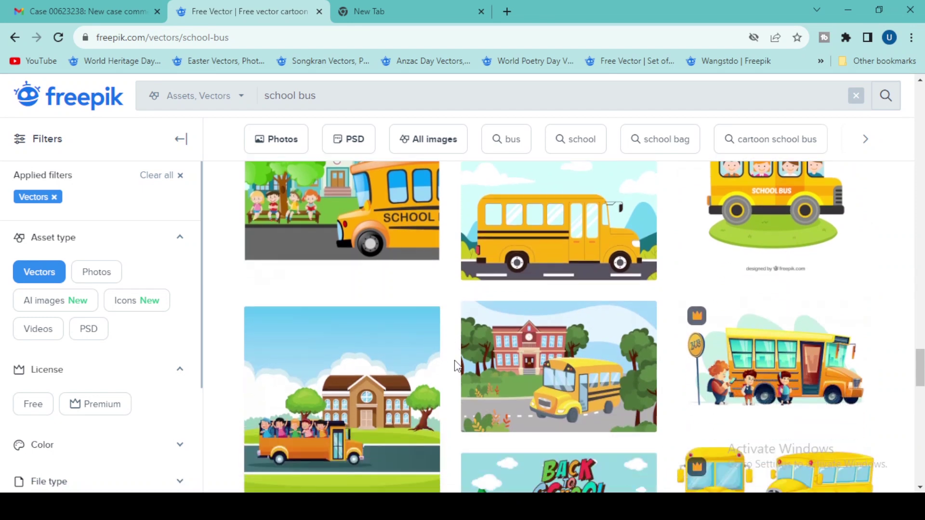
{"action": "scroll", "coordinate": [457, 366], "scroll_direction": "up", "scroll_amount": 1}
{"action": "left_click", "coordinate": [594, 279]}
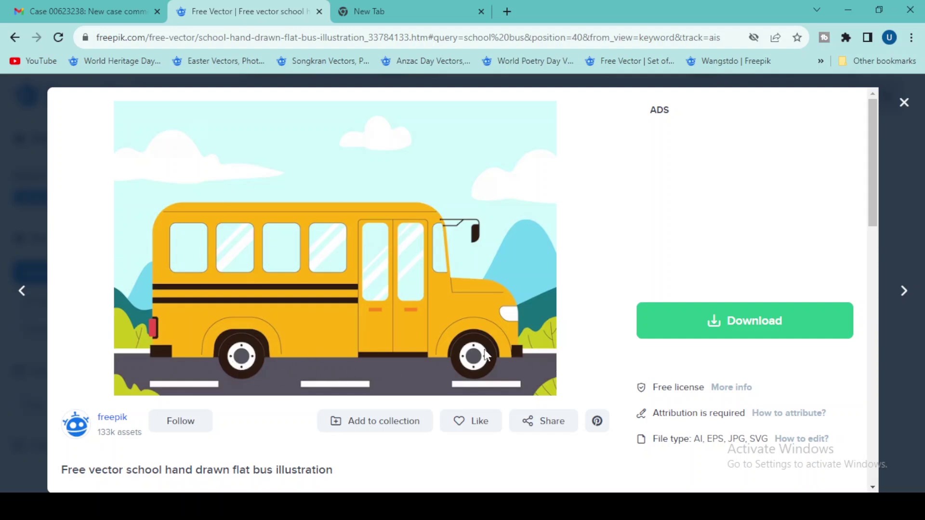
{"action": "scroll", "coordinate": [315, 323], "scroll_direction": "down", "scroll_amount": 3}
{"action": "scroll", "coordinate": [314, 322], "scroll_direction": "up", "scroll_amount": 3}
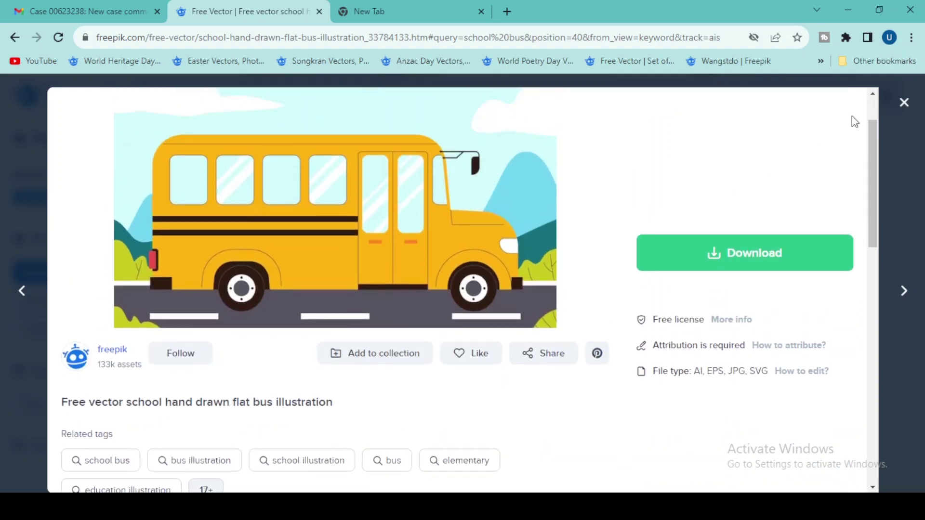
{"action": "left_click", "coordinate": [904, 102]}
{"action": "scroll", "coordinate": [452, 310], "scroll_direction": "down", "scroll_amount": 4}
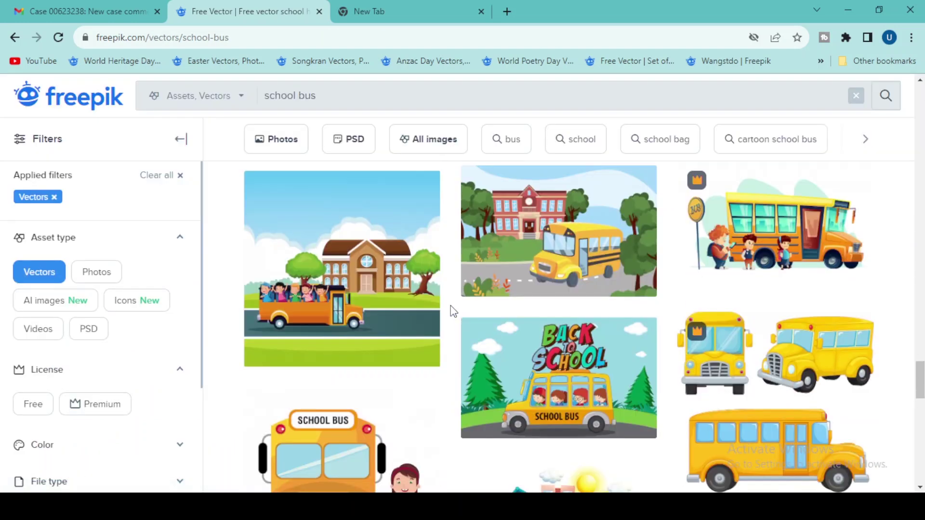